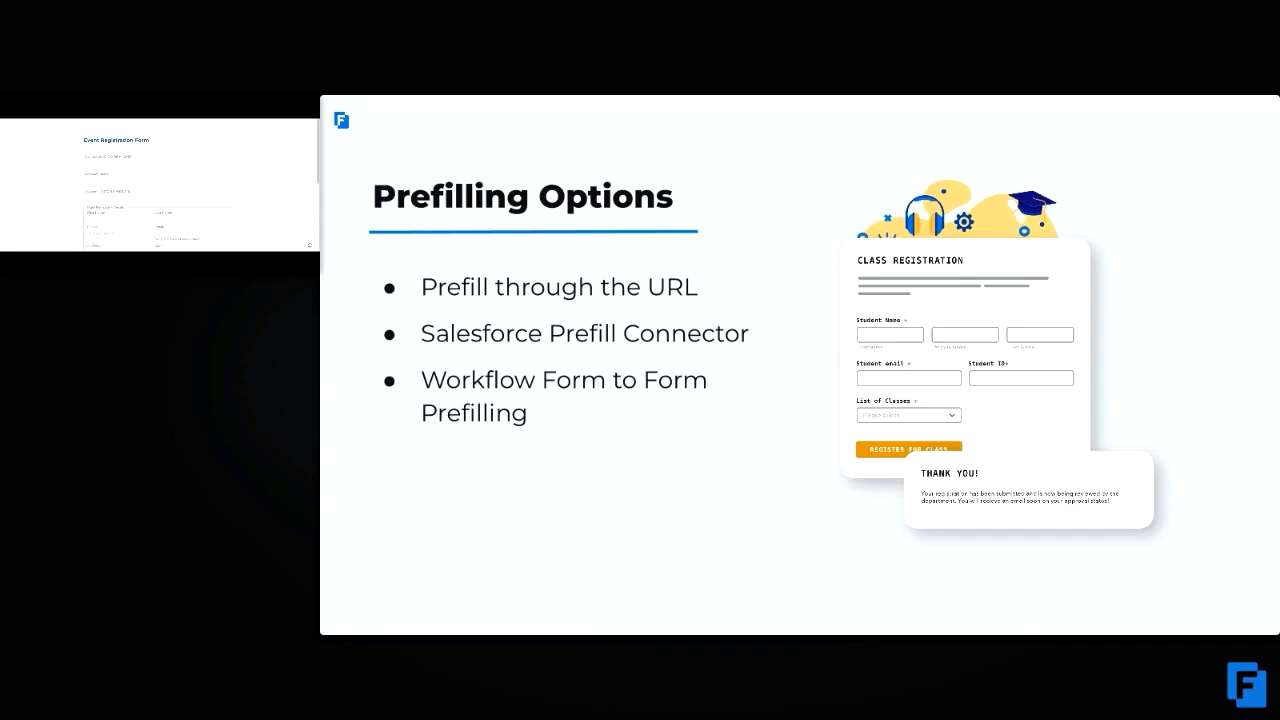
# - Scroll through the blank Event Registration Form, then switch to the Salesforce User Conference campaign window
pyautogui.scroll(-1, 777, 394)
pyautogui.scroll(-1, 761, 391)
pyautogui.scroll(-3, 560, 408)
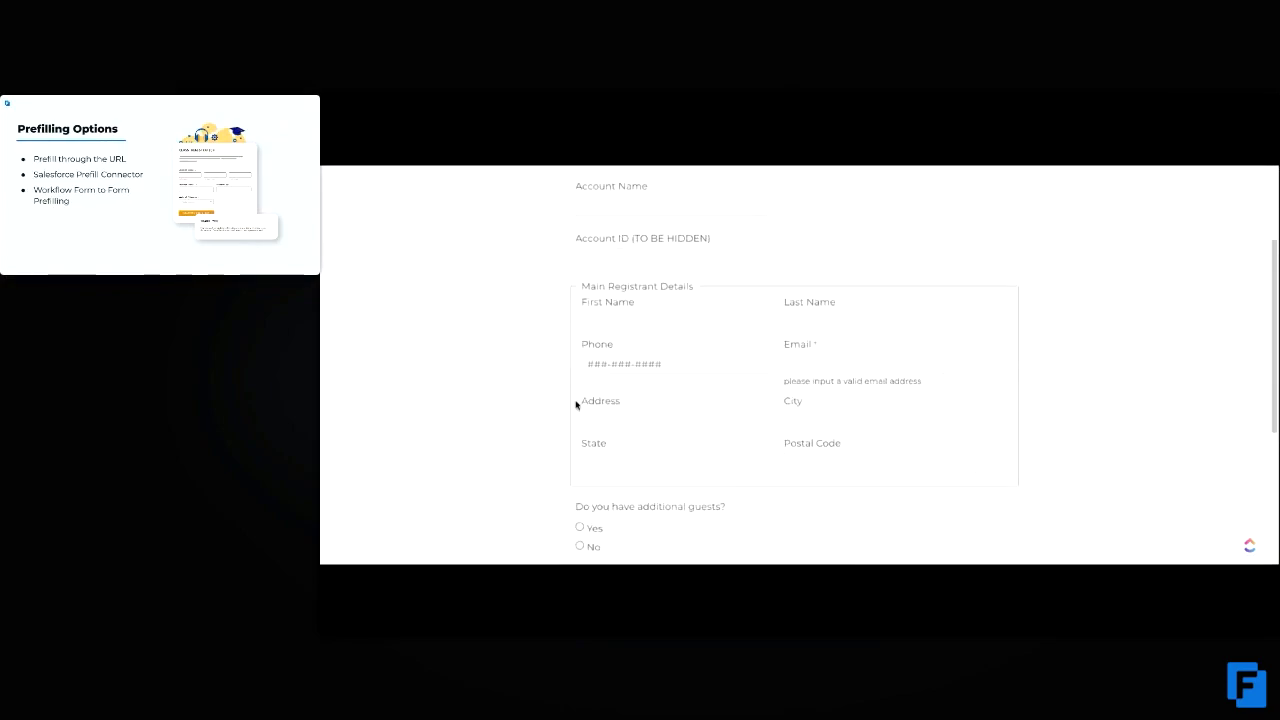
pyautogui.scroll(1, 922, 430)
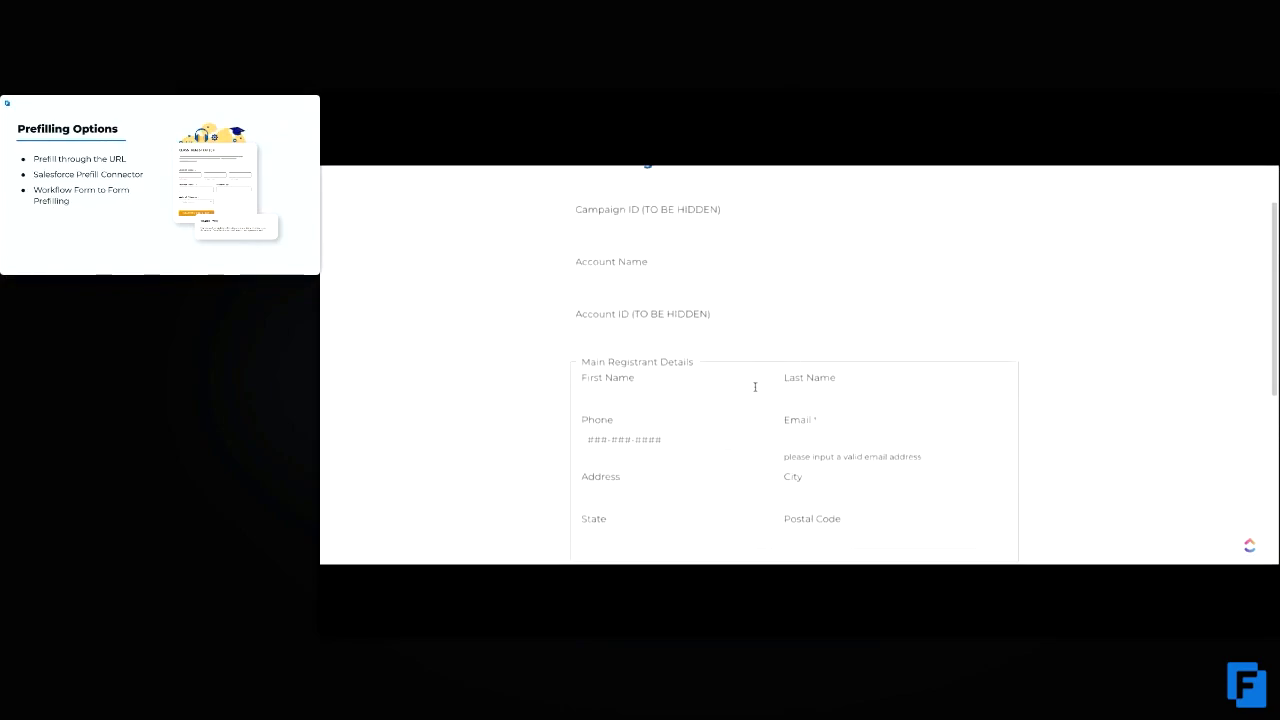
pyautogui.scroll(-2, 1020, 494)
pyautogui.scroll(3, 1020, 494)
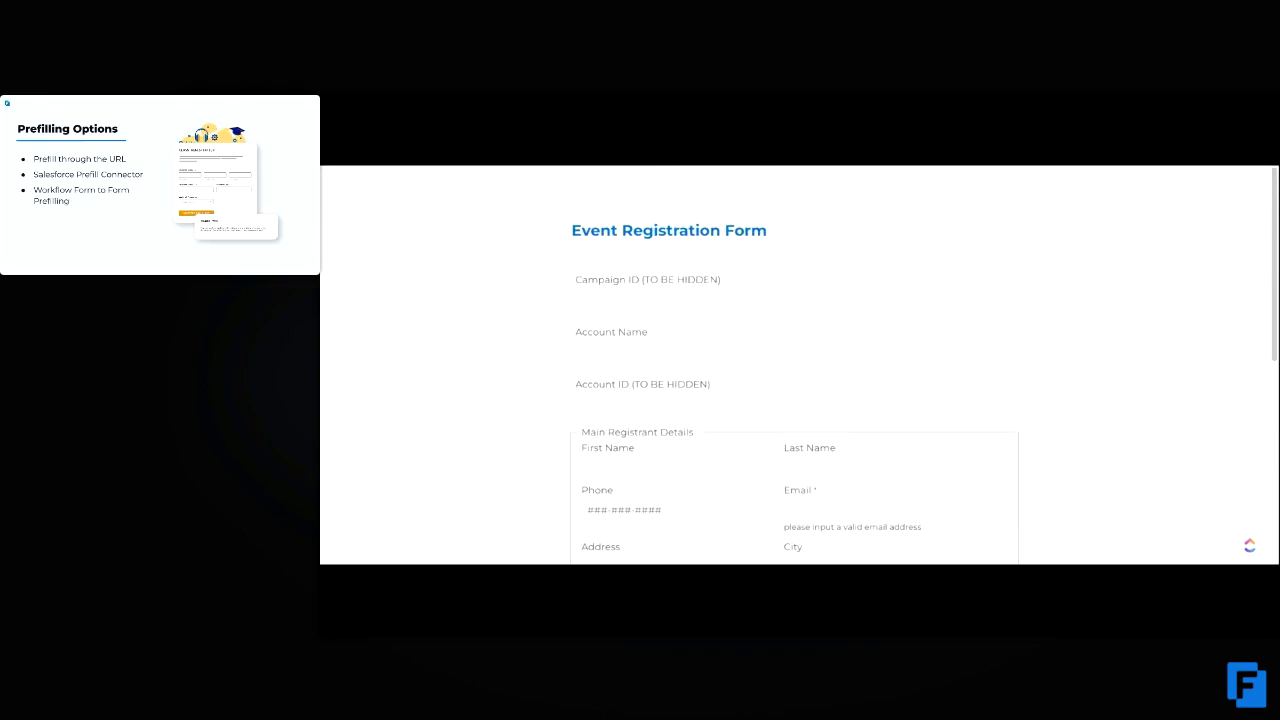
pyautogui.hotkey('alt', 'Tab')
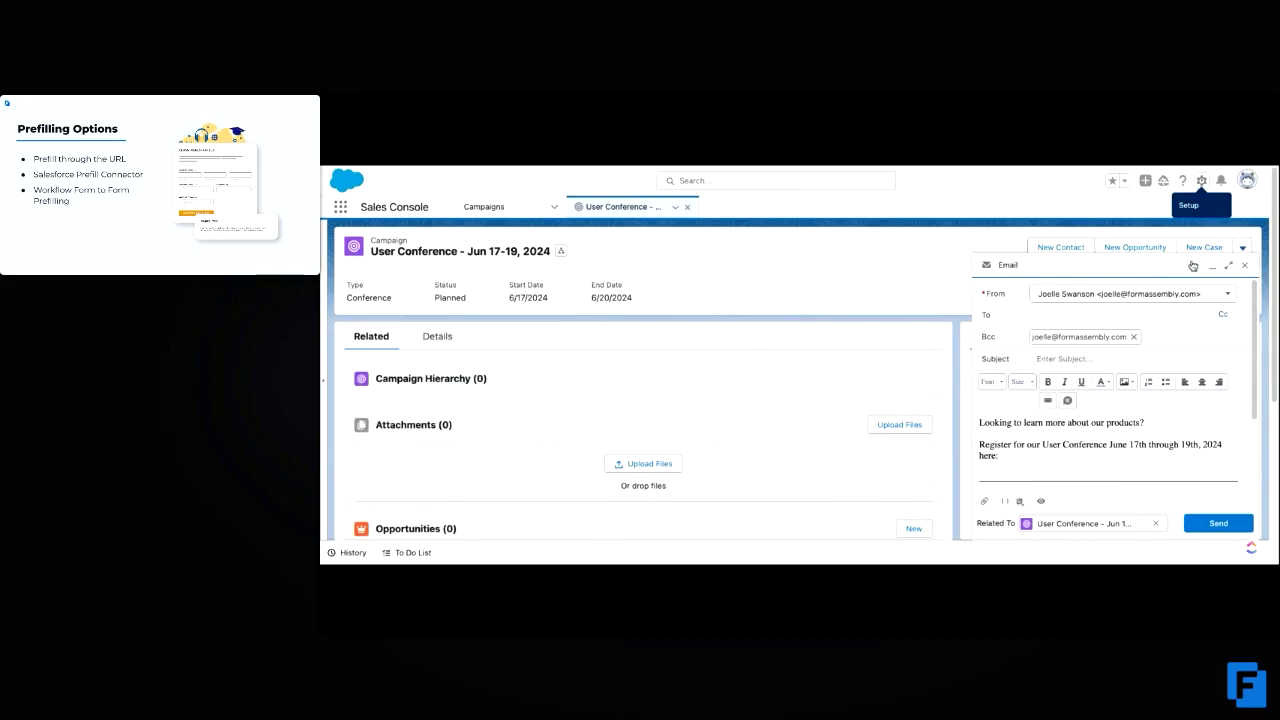
# - Expand the docked User Conference registration email draft to a larger view
pyautogui.click(1229, 266)
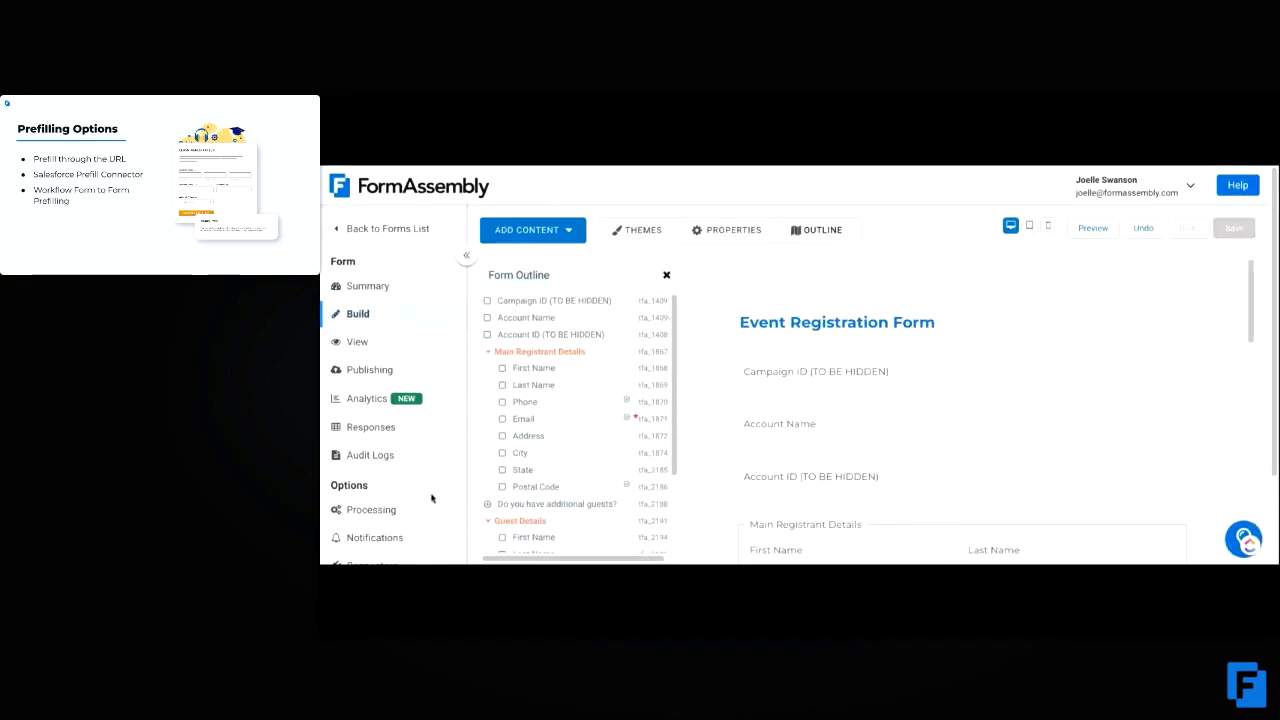
# - Copy the form's Standard URL from Publishing, then find field IDs like tfa_14097 in the Form Outline
pyautogui.click(428, 372)
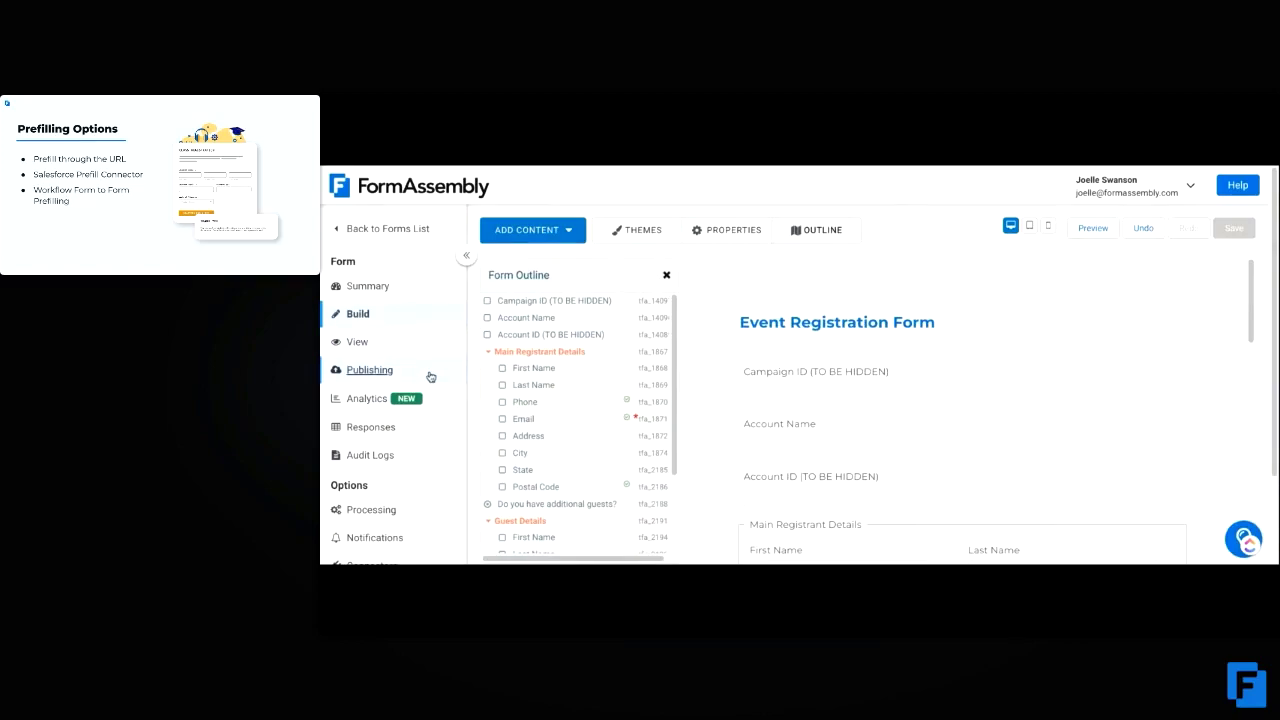
pyautogui.click(945, 376)
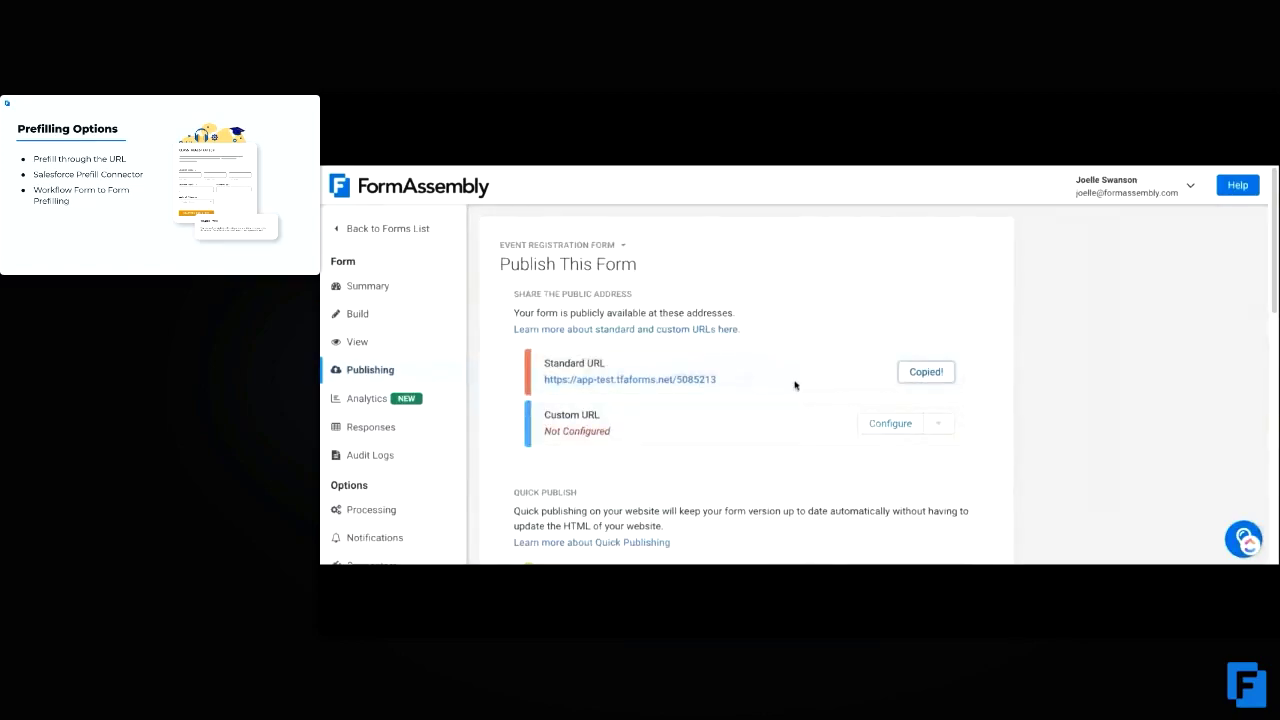
pyautogui.click(388, 318)
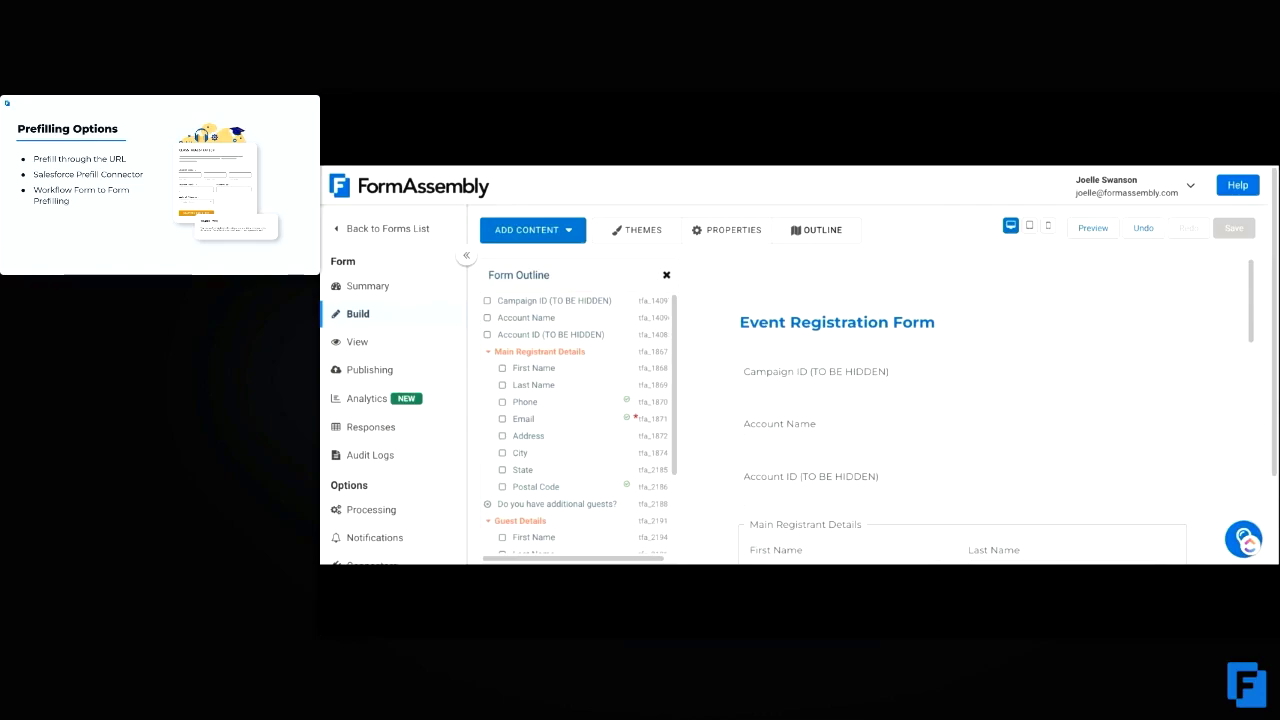
pyautogui.hscroll(1, 590, 361)
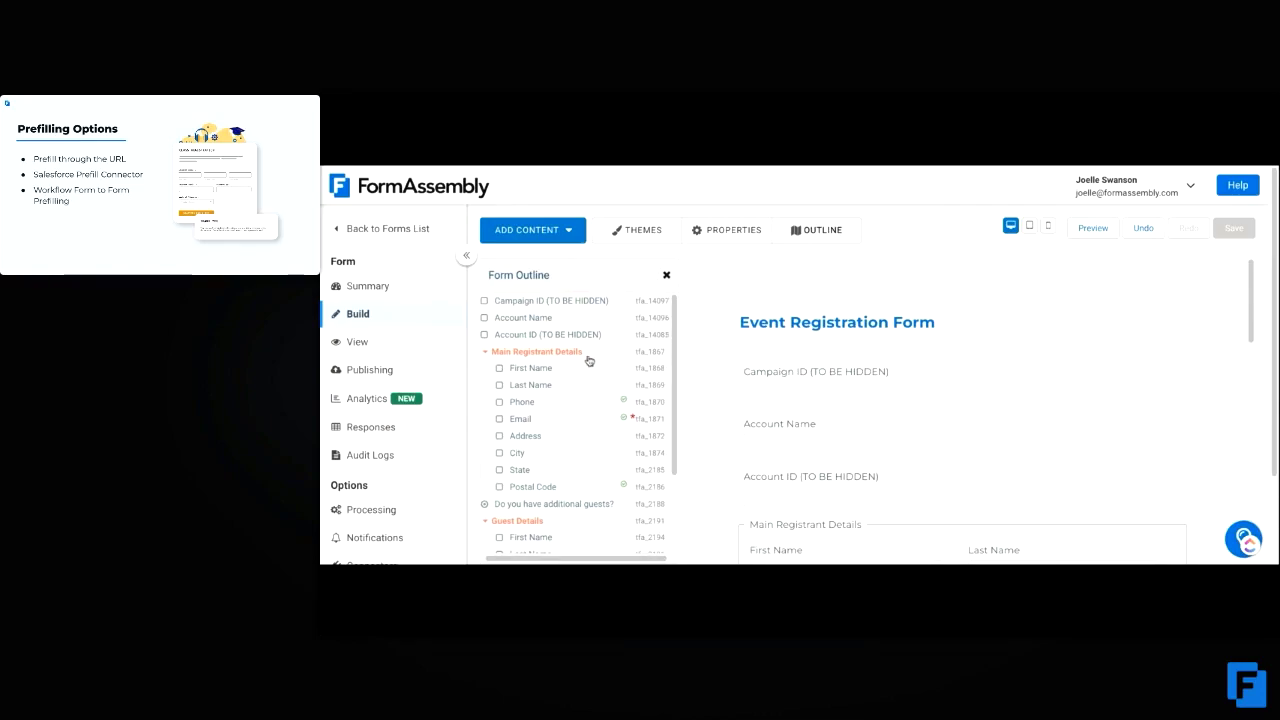
# - Paste the form URL into the email after 'here:' and append ?tfa_14097=
pyautogui.click(718, 164)
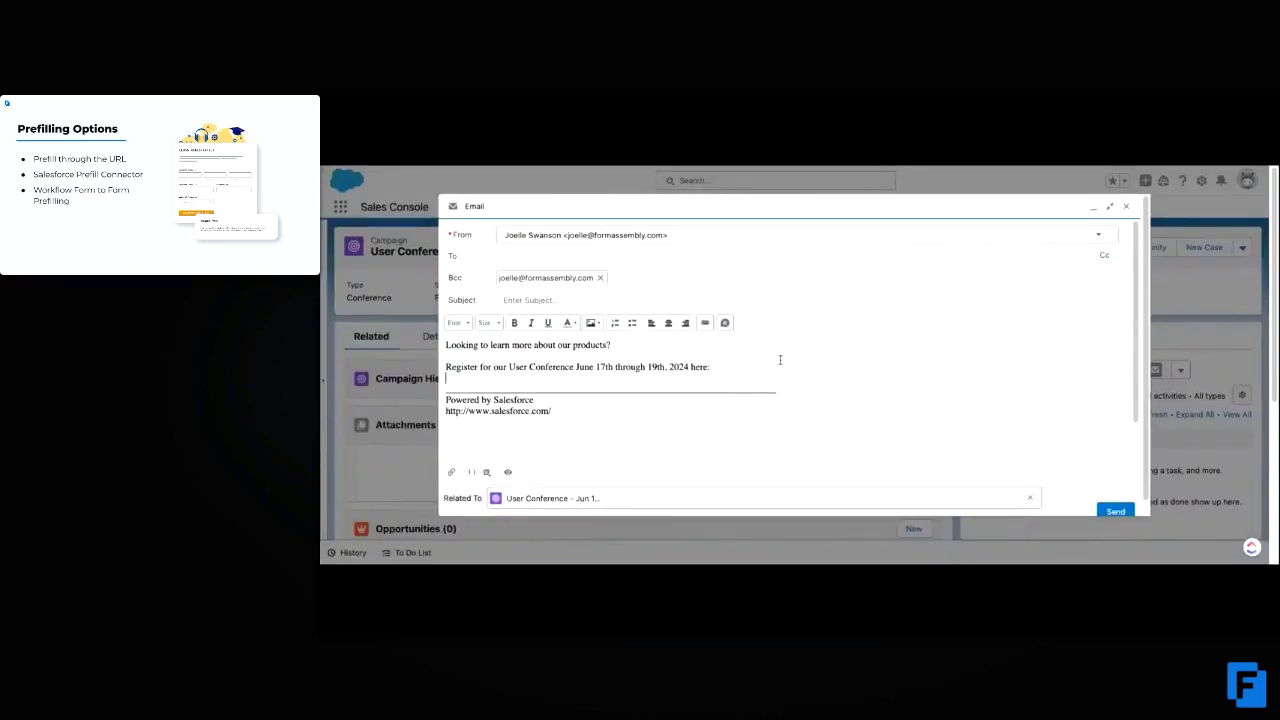
pyautogui.hotkey('ctrl', 'v')
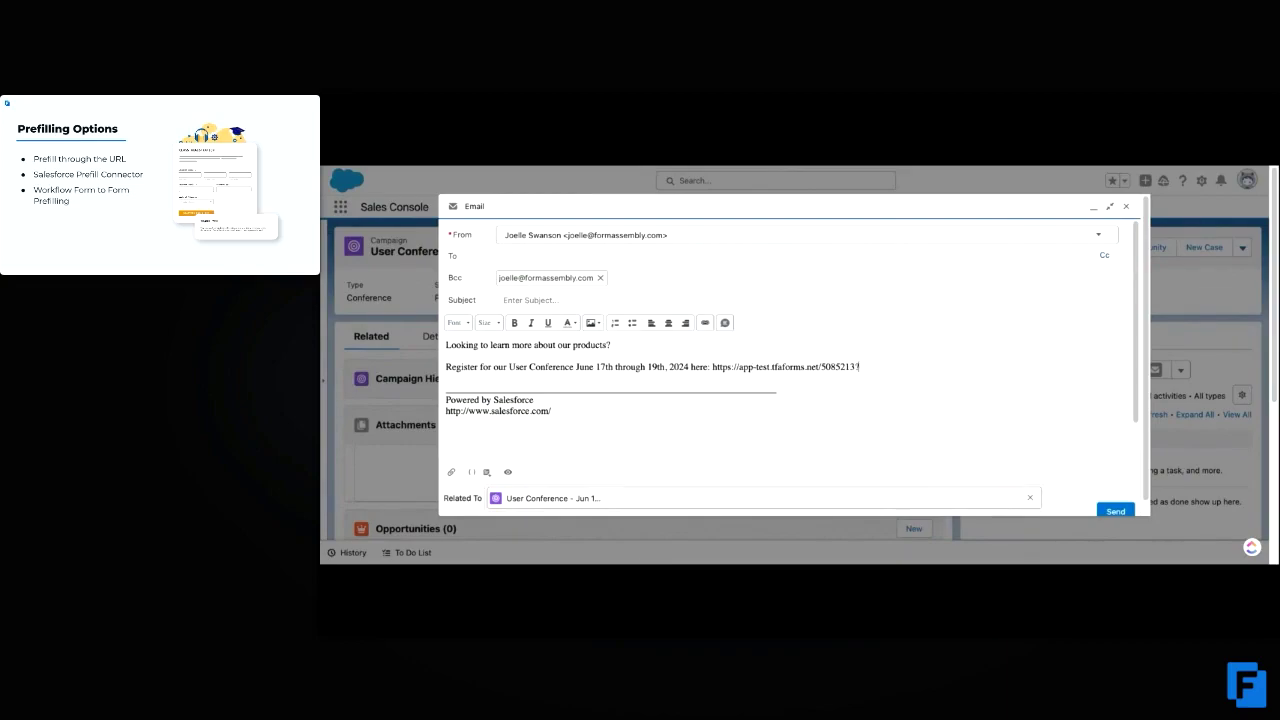
pyautogui.write('?tfa_14097=')
# - Insert the Campaign ID merge field after tfa_14097=, then append &email to the URL
pyautogui.click(473, 476)
pyautogui.click(641, 336)
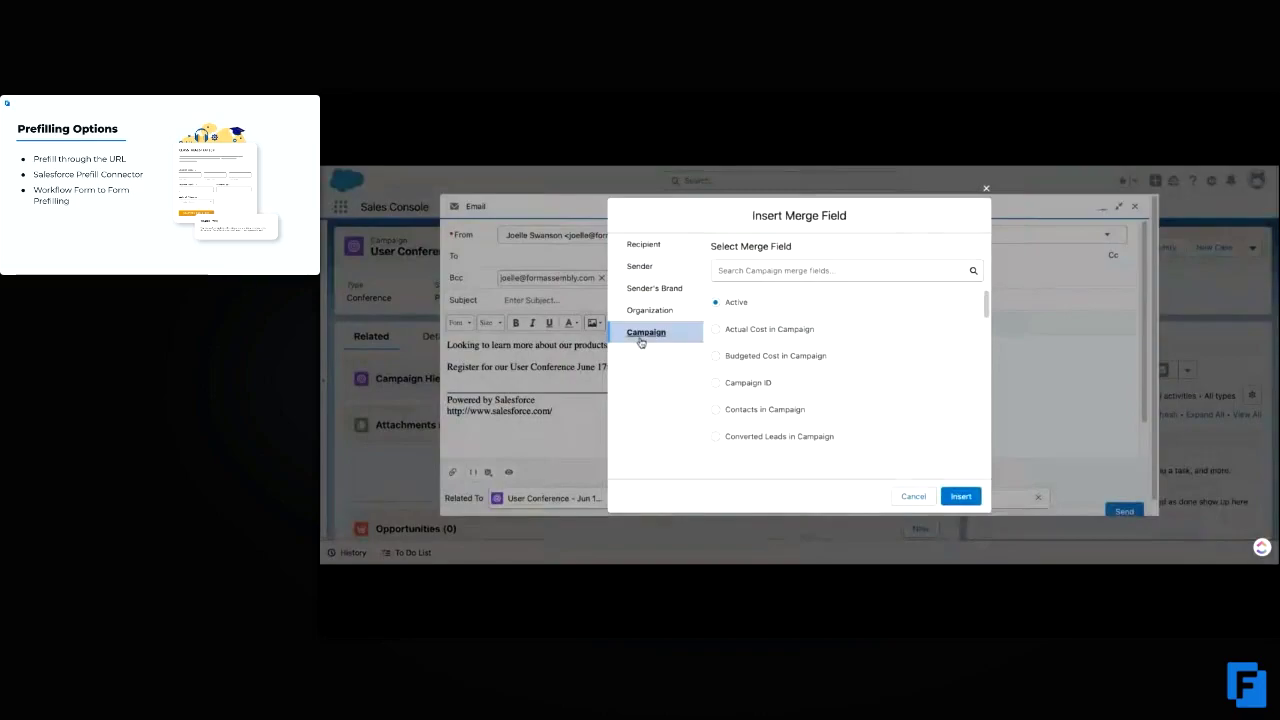
pyautogui.click(716, 383)
pyautogui.click(960, 496)
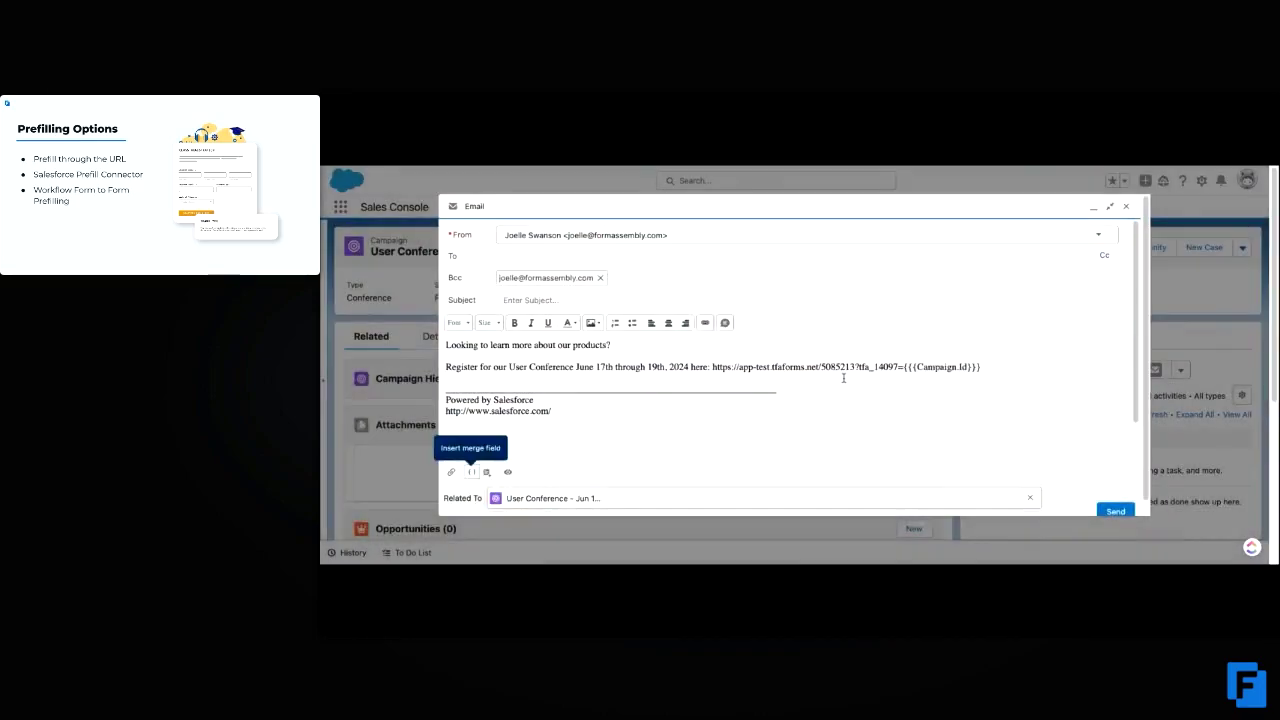
pyautogui.click(996, 368)
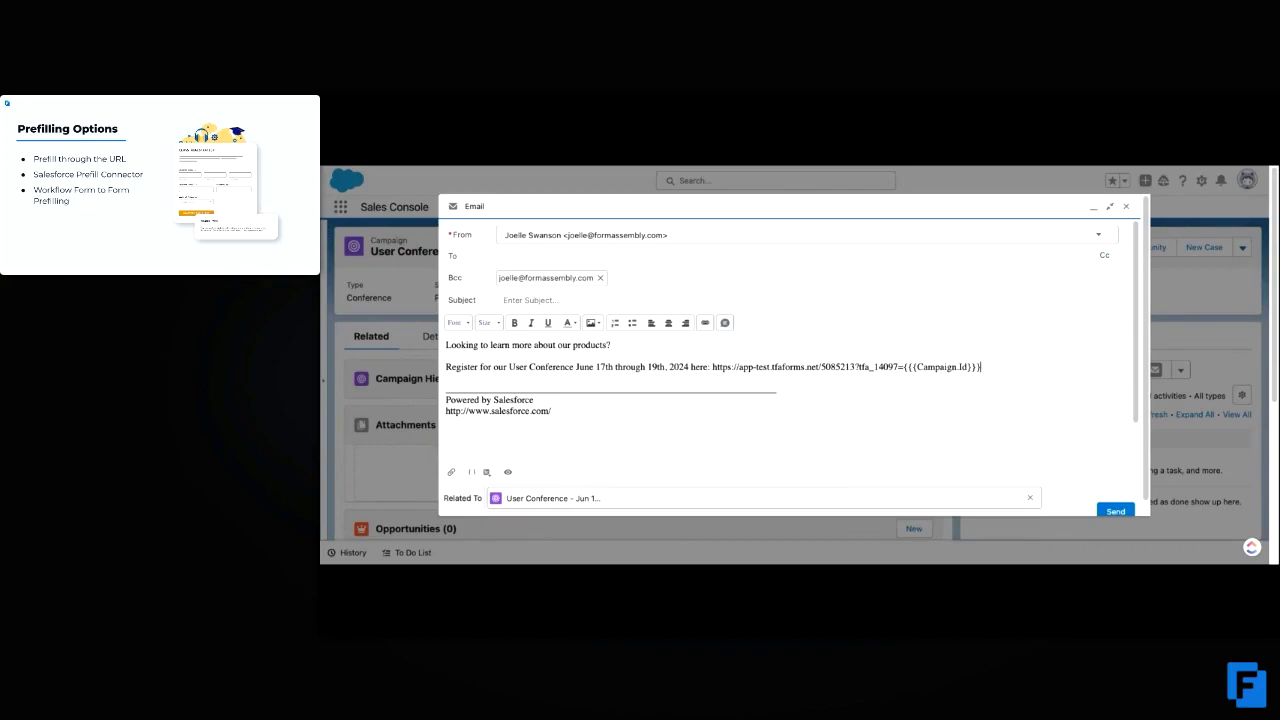
pyautogui.write('&email=')
# - Insert the Recipient Email merge field after &email=, then select the whole prefill URL to review it
pyautogui.click(472, 471)
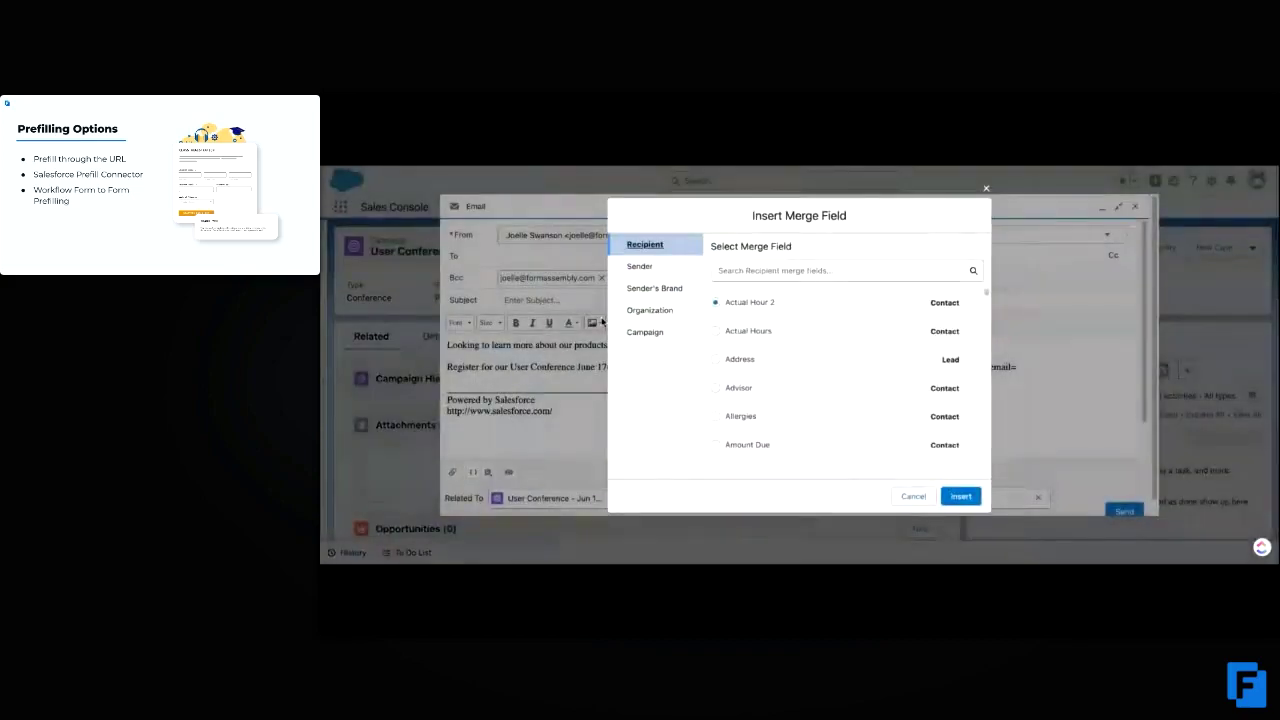
pyautogui.click(781, 270)
pyautogui.write('emai')
pyautogui.click(740, 308)
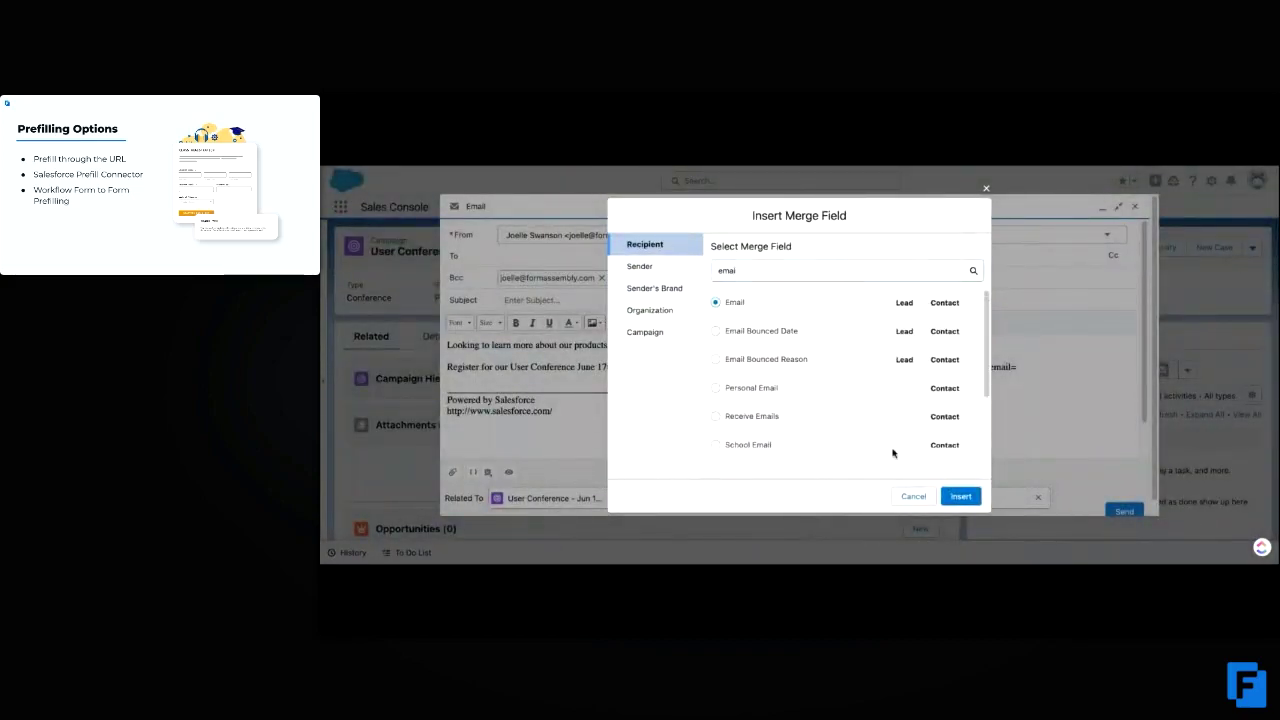
pyautogui.click(960, 496)
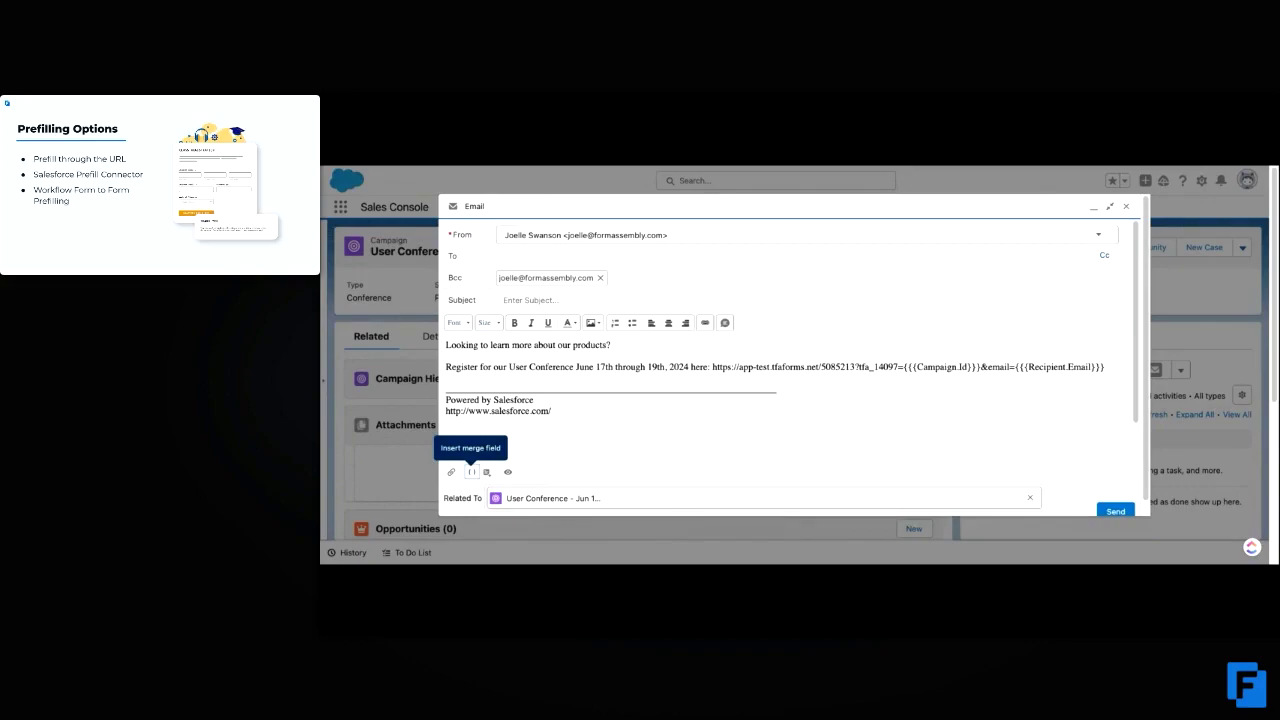
pyautogui.moveTo(1104, 367); pyautogui.dragTo(712, 370)
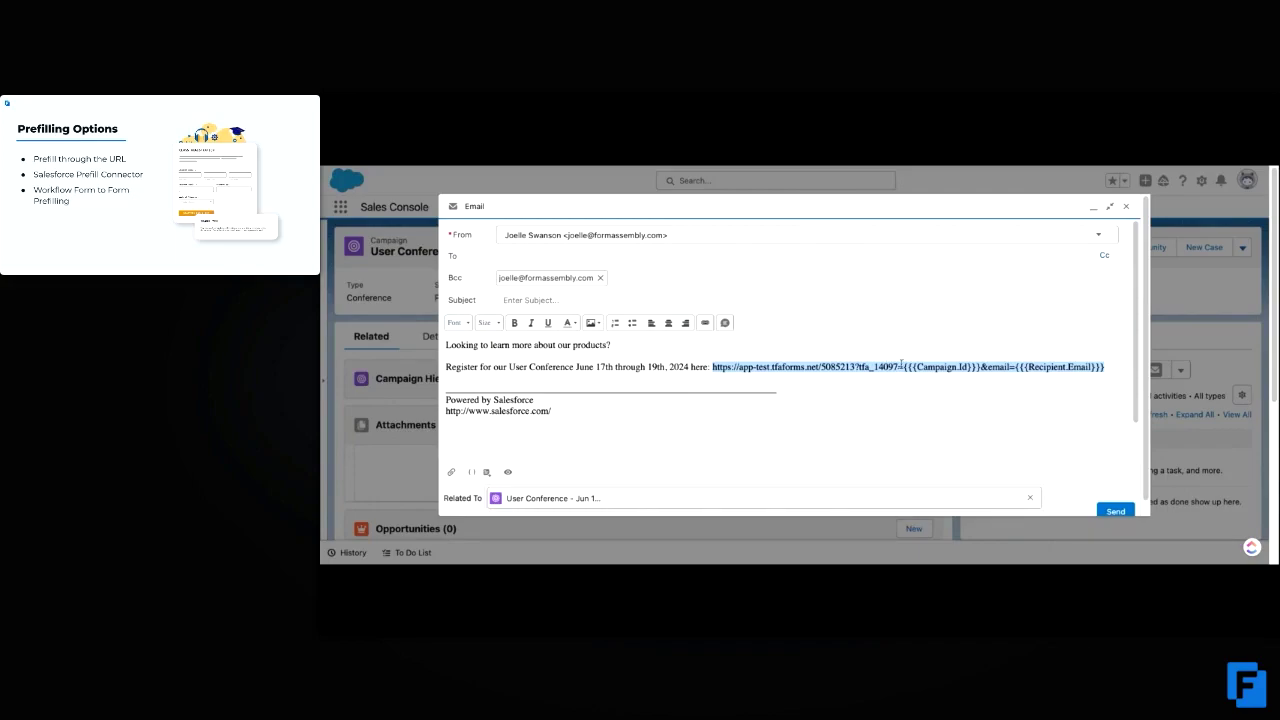
pyautogui.press('Right')
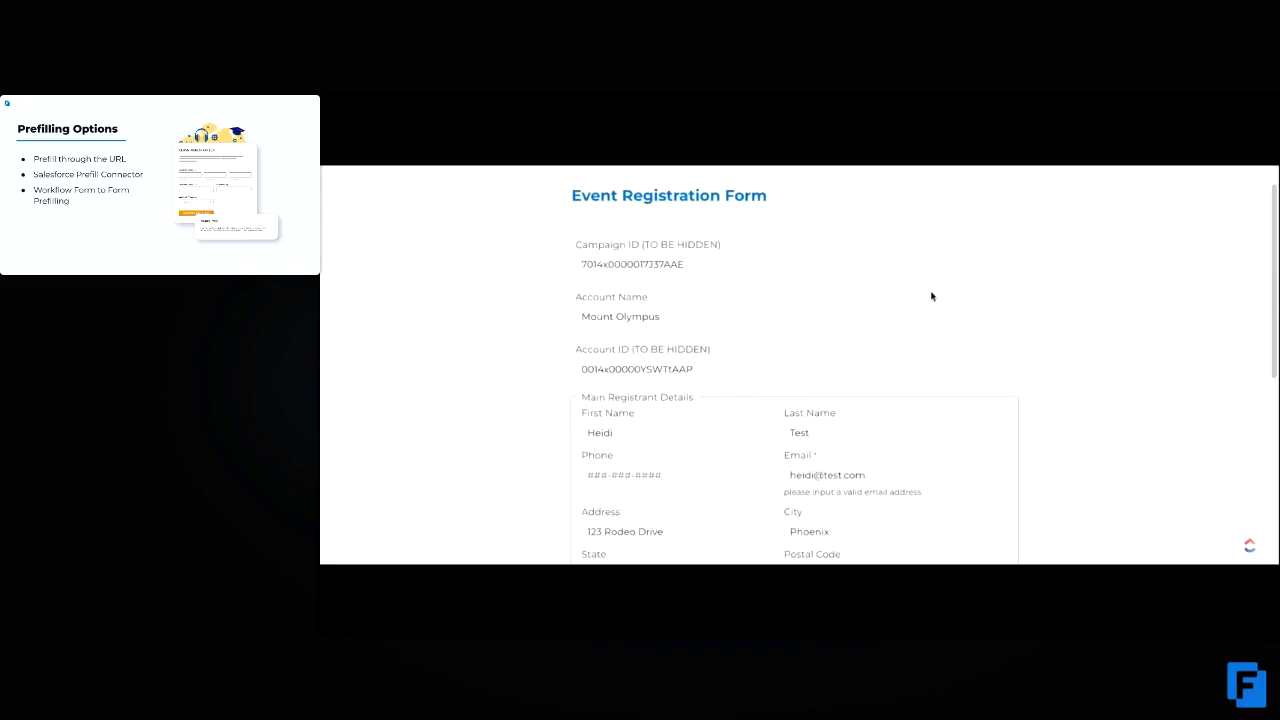
# - Scroll through the prefilled Event Registration Form to check the campaign, account and registrant values
pyautogui.scroll(-1, 872, 314)
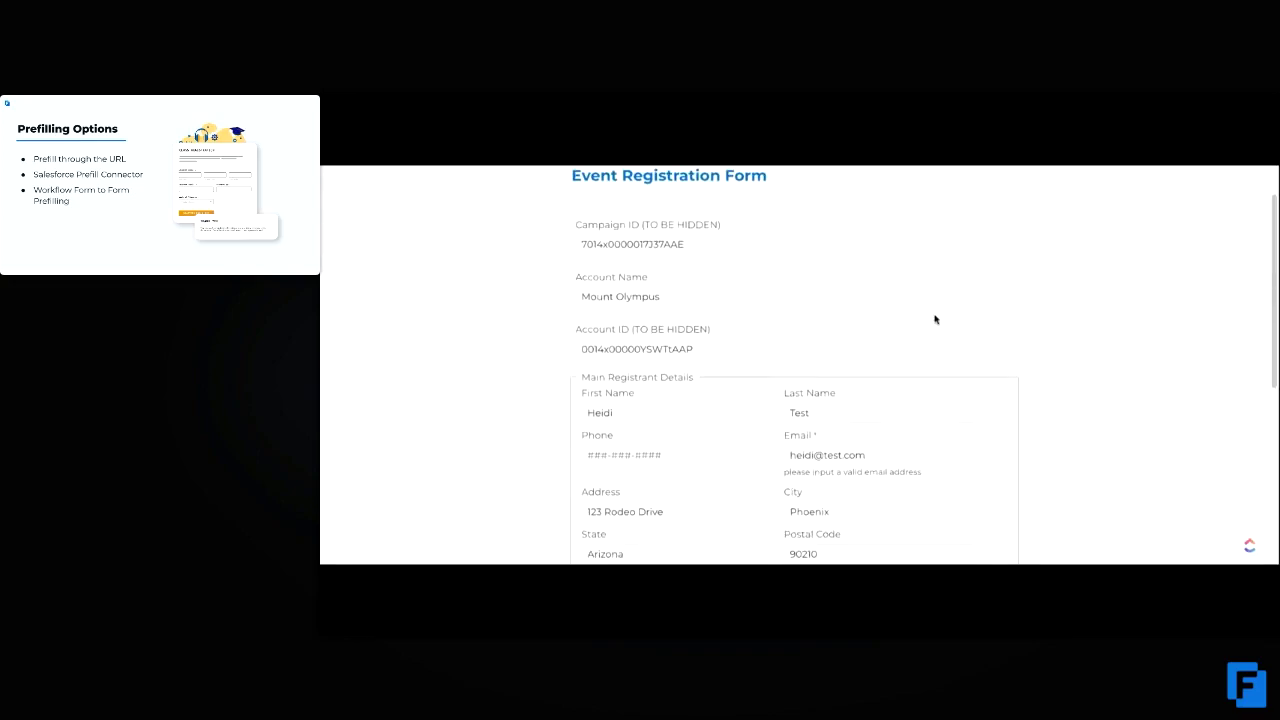
pyautogui.scroll(-5, 932, 372)
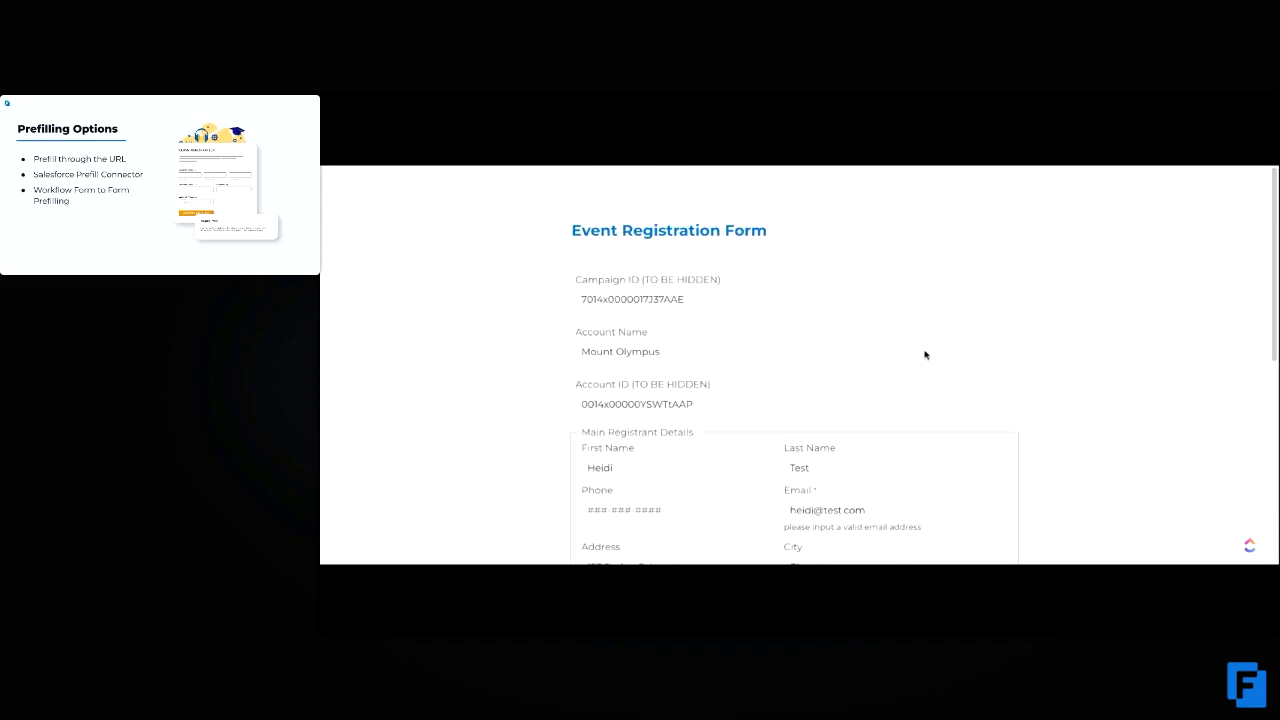
pyautogui.scroll(-6, 926, 351)
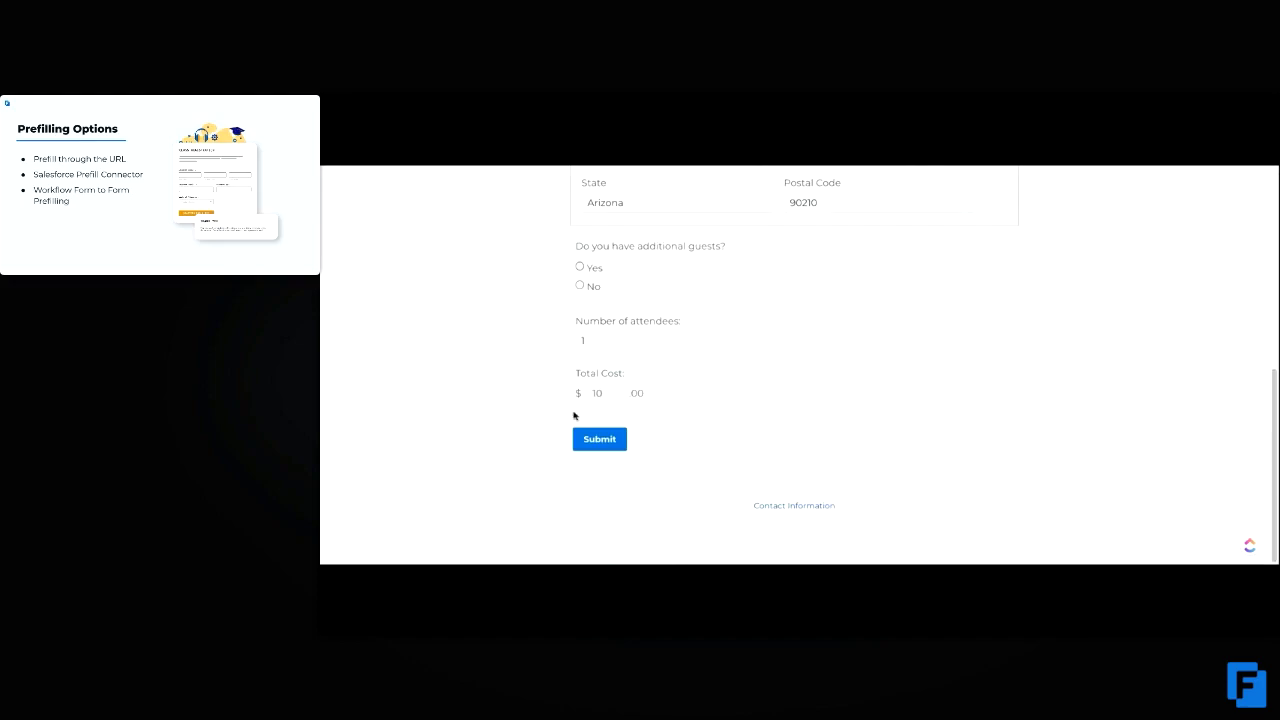
pyautogui.scroll(3, 504, 341)
pyautogui.scroll(1, 504, 341)
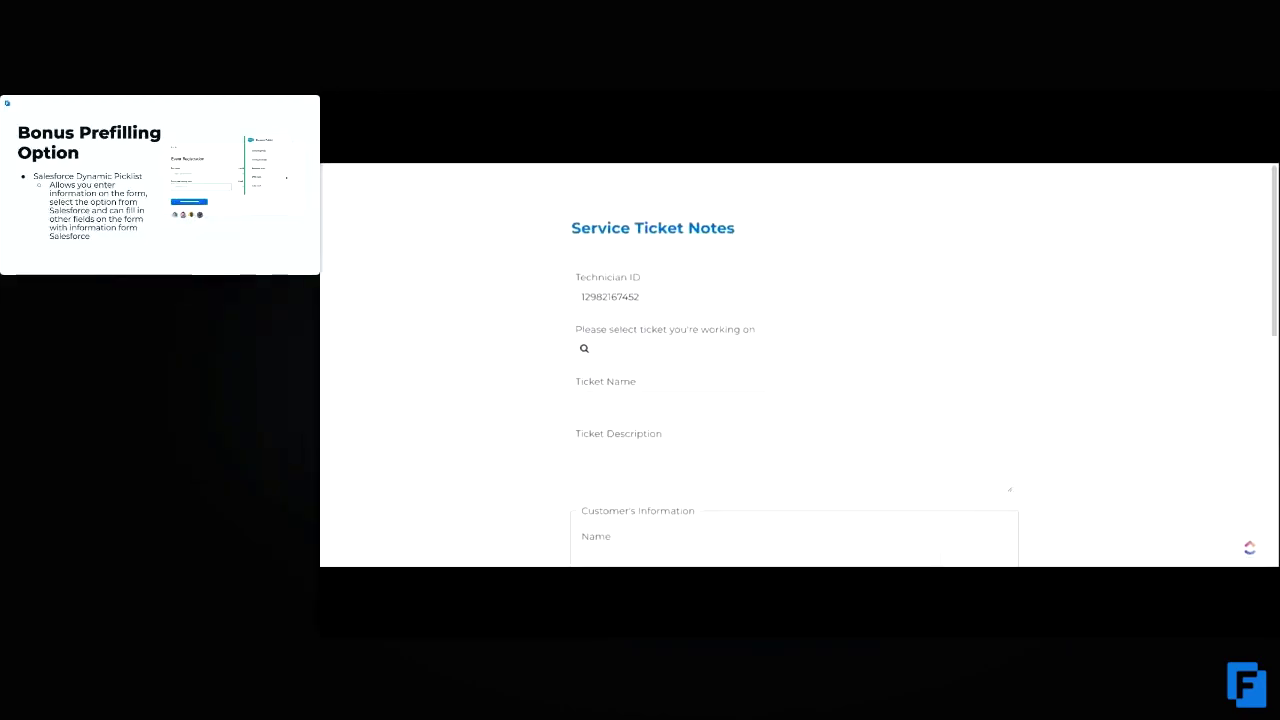
# - Pick a ticket from the ticket search picklist below the prefilled Technician ID
pyautogui.click(677, 294)
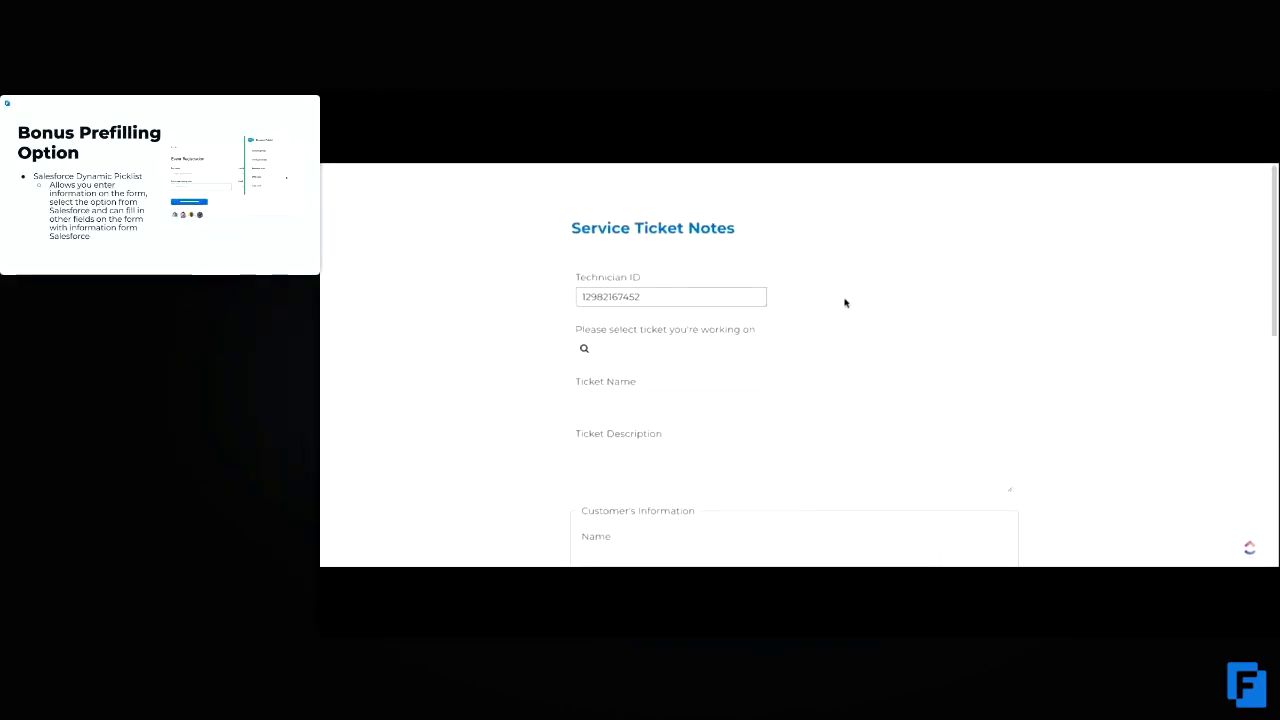
pyautogui.click(687, 348)
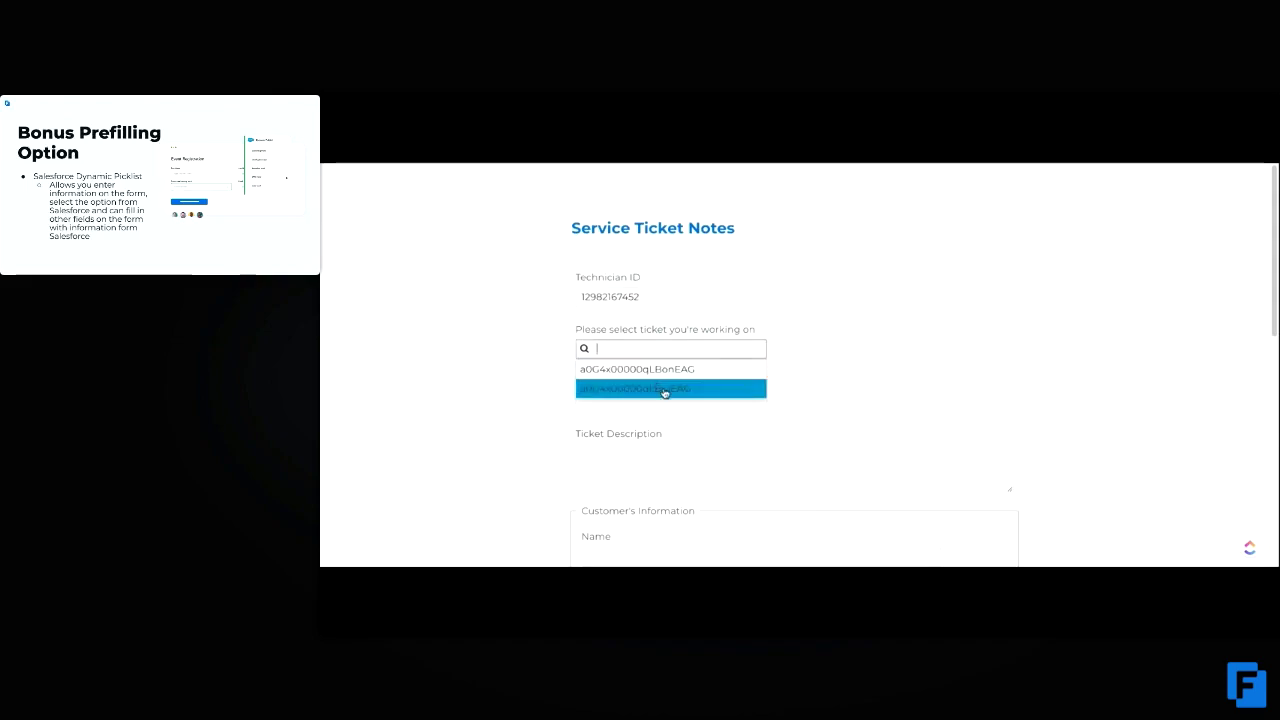
pyautogui.click(682, 390)
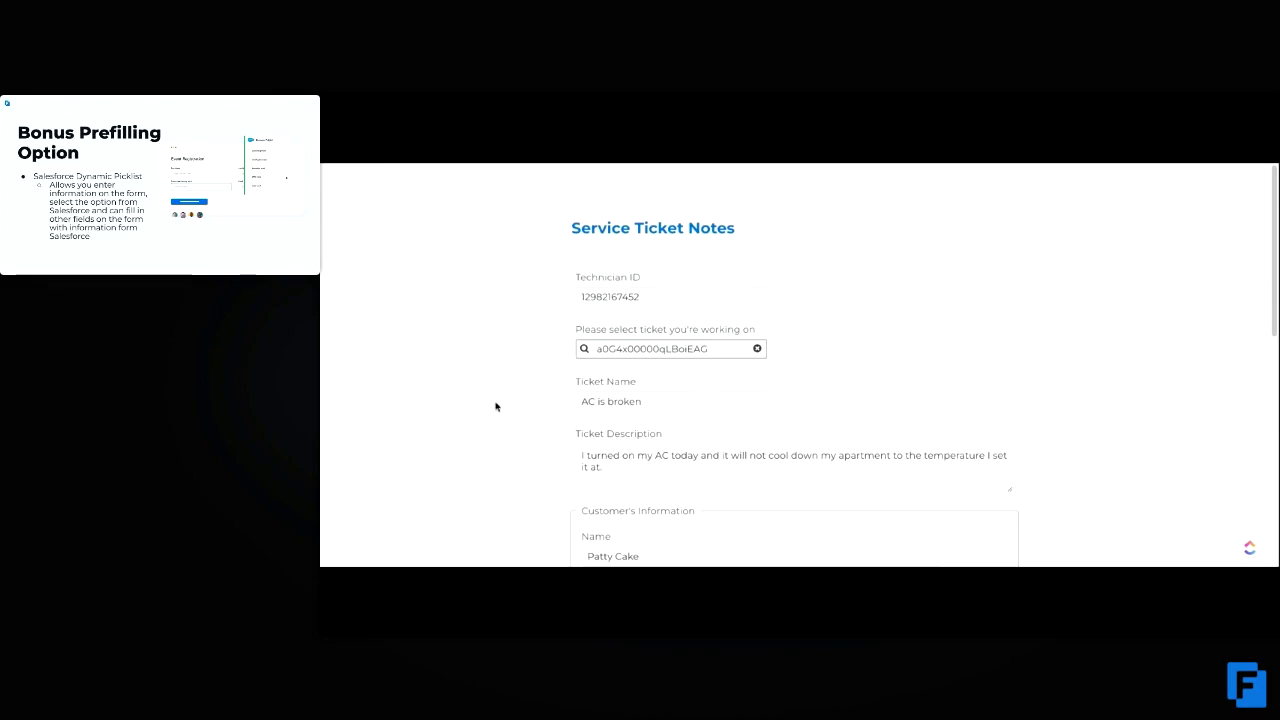
# - Review the auto-filled ticket fields: Ticket Name 'AC is broken', description, customer details, date 2024-06-01
pyautogui.scroll(-1, 492, 420)
pyautogui.scroll(-1, 961, 395)
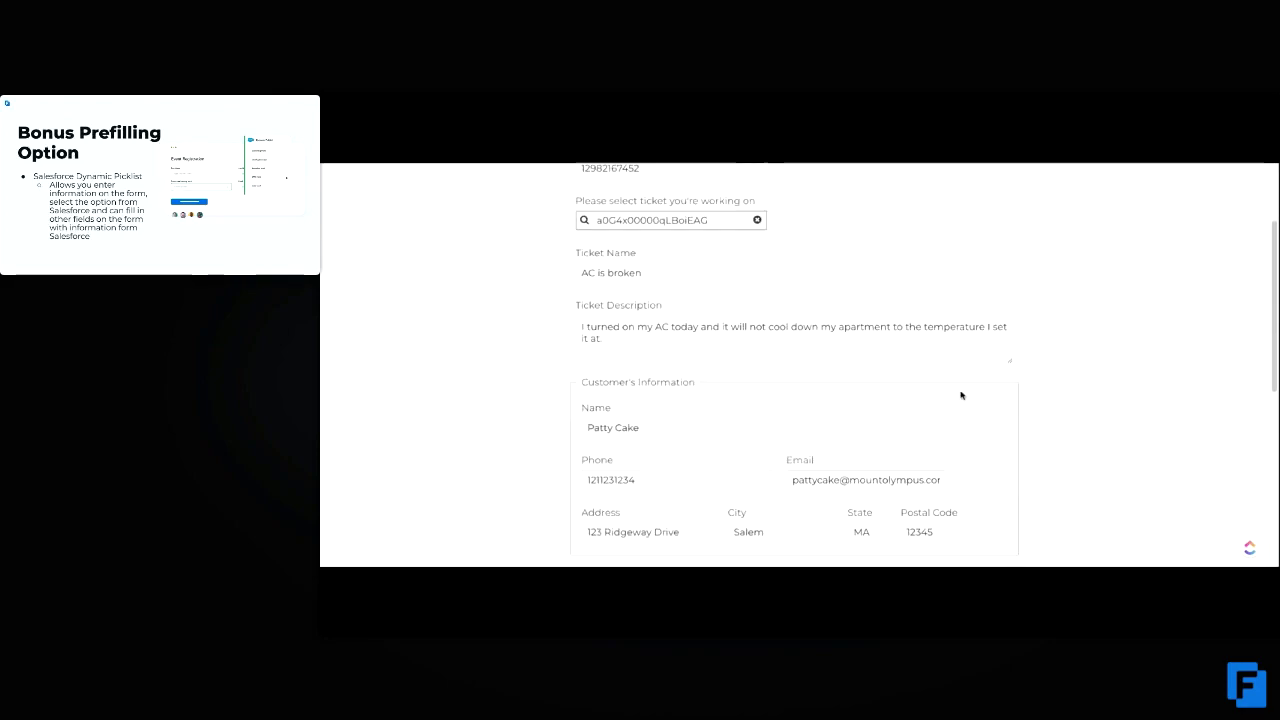
pyautogui.click(551, 426)
pyautogui.scroll(-1, 754, 517)
pyautogui.scroll(-1, 566, 471)
pyautogui.scroll(2, 578, 493)
pyautogui.scroll(-2, 577, 496)
pyautogui.scroll(1, 516, 440)
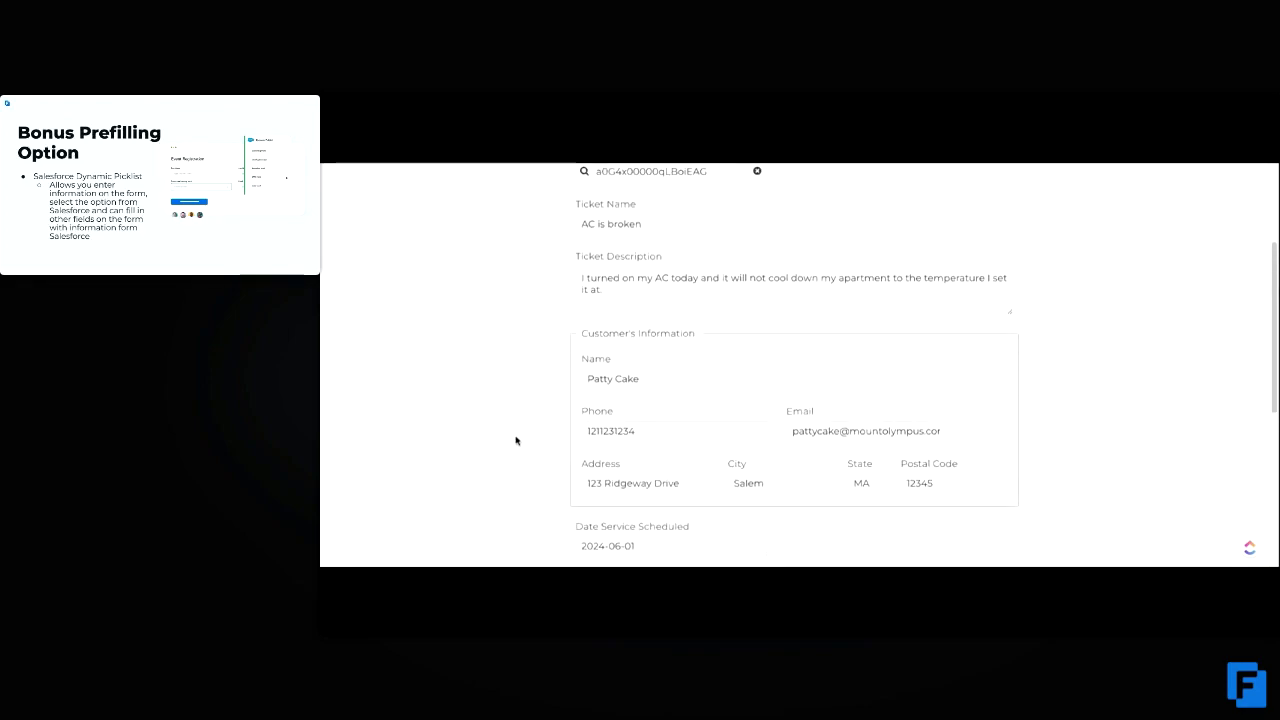
pyautogui.scroll(-1, 514, 464)
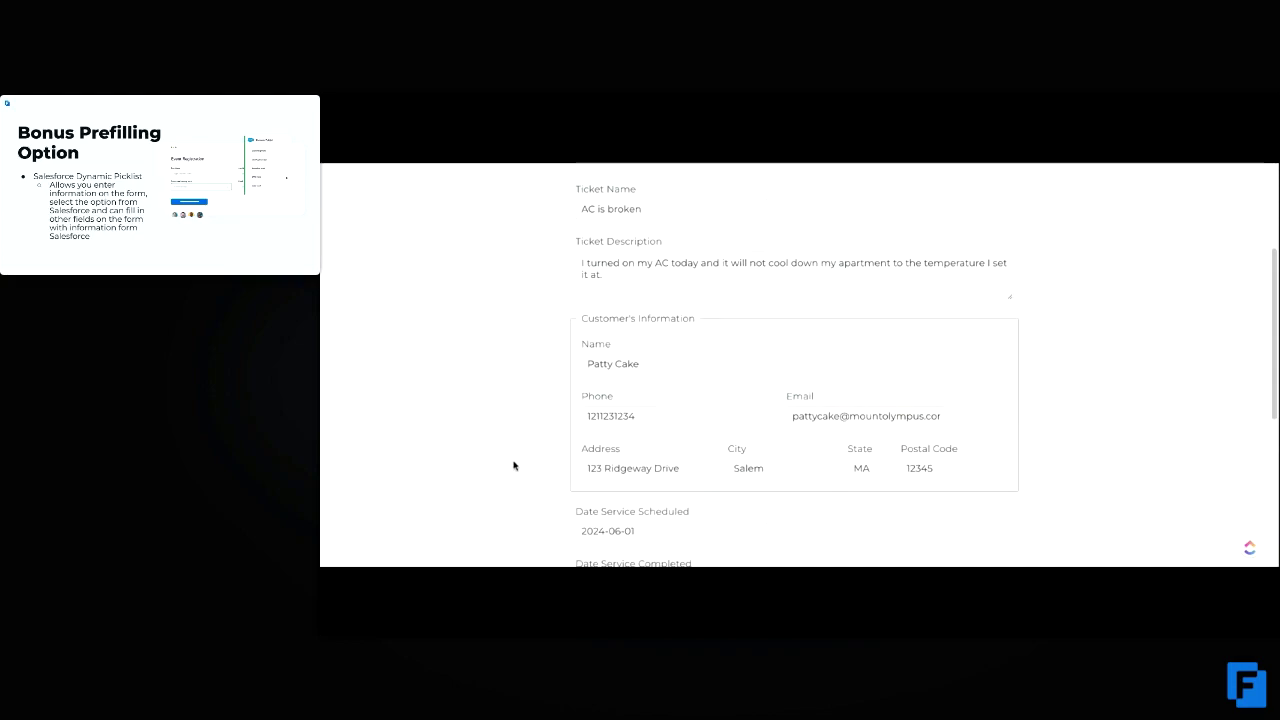